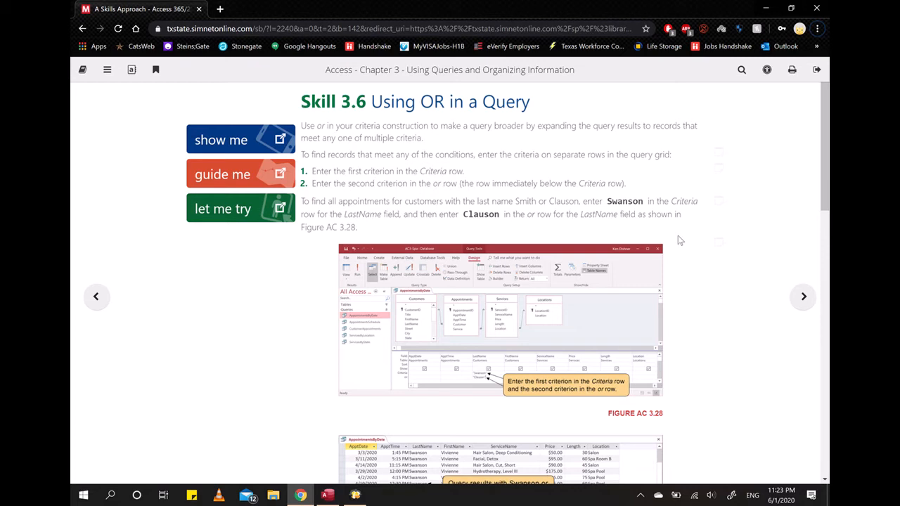
- Switch to the AC4-Spa database in Access, open the AppointmentsByDate query in Design view and enlarge its table pane
scroll(528, 297, "down", 10)
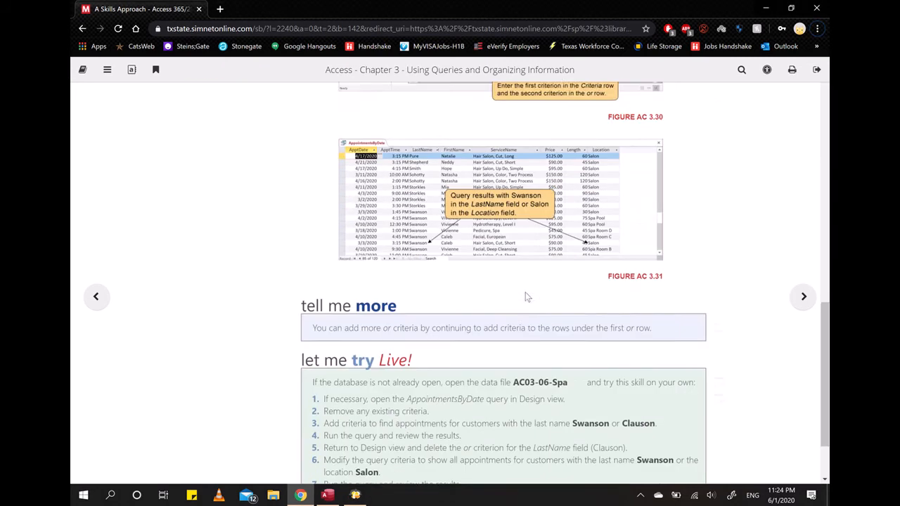
scroll(528, 297, "down", 2)
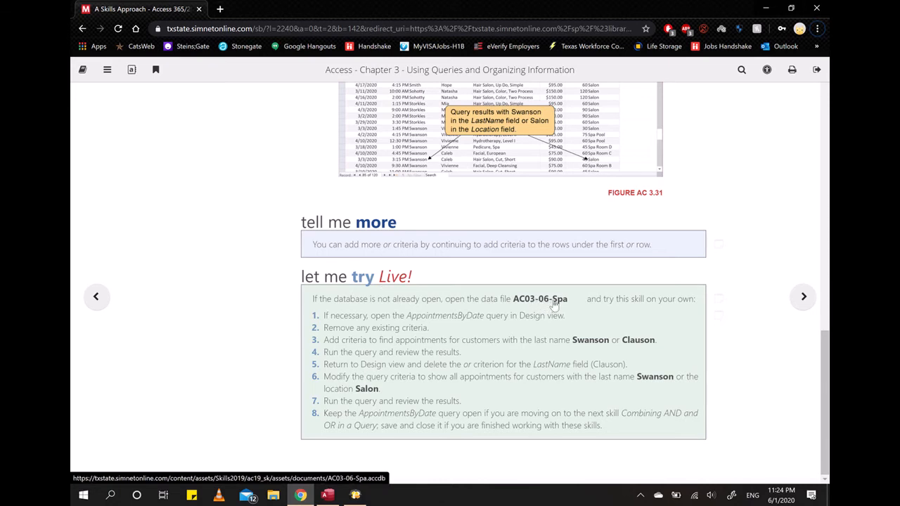
mouse_move(327, 495)
left_click(336, 447)
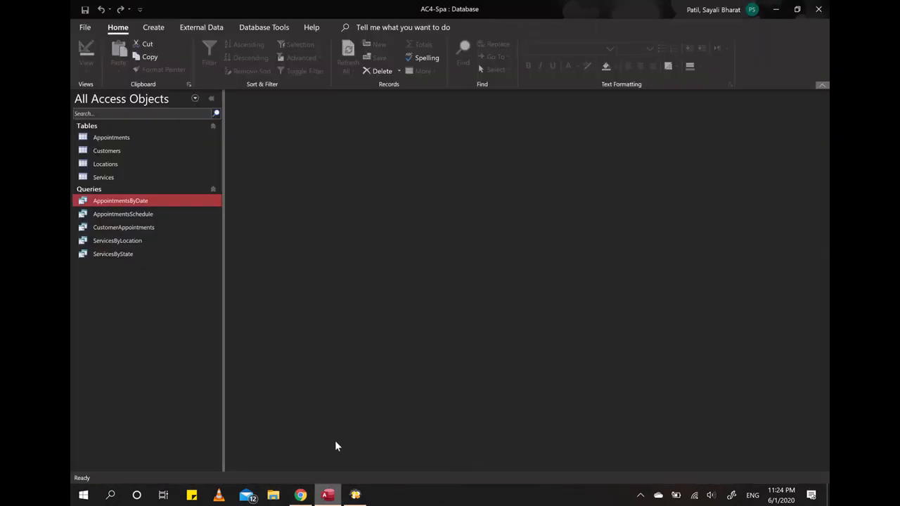
right_click(146, 203)
left_click(187, 230)
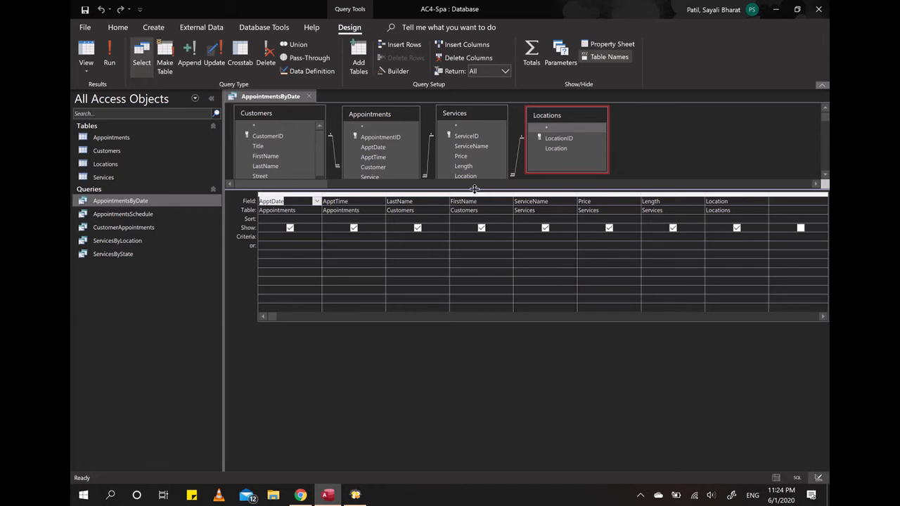
left_click_drag(478, 189, 474, 233)
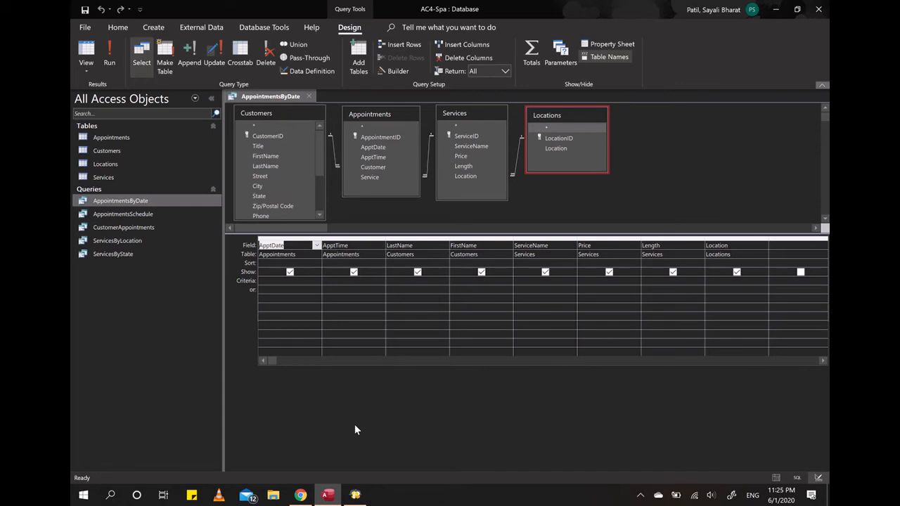
- Enter two customer last names as alternative LastName criteria, one in the Criteria row and one in the or row, and run the query
left_click(417, 280)
type("Swanson")
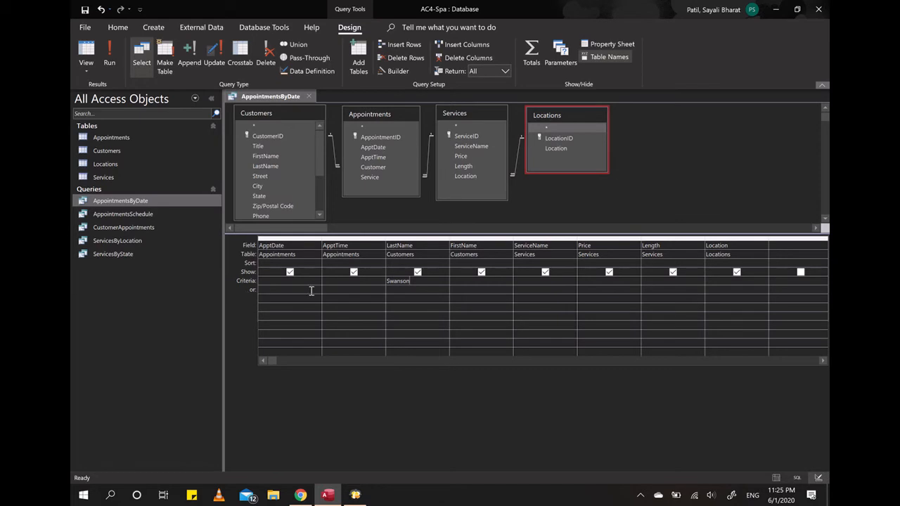
left_click(398, 290)
type("Clauson")
left_click(419, 301)
left_click(110, 54)
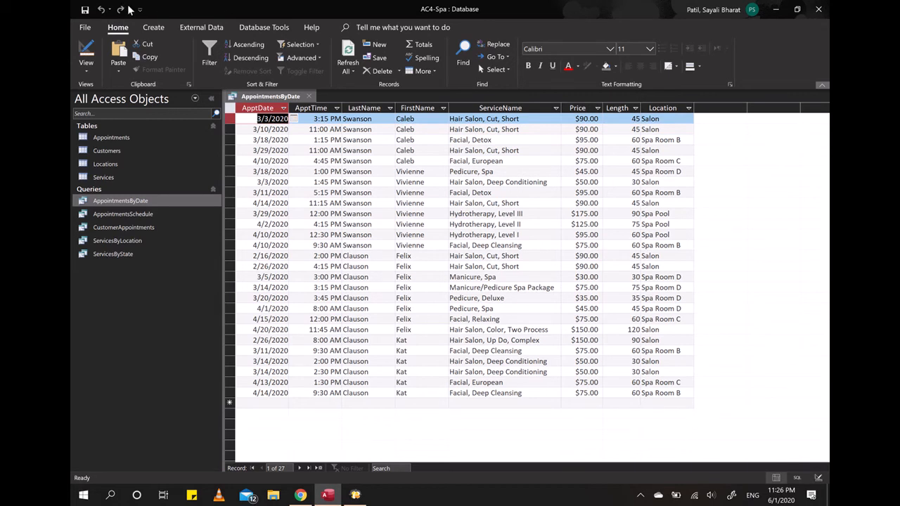
- Return to Design view, add a third customer last name below the or row for LastName, and run the query
left_click(86, 50)
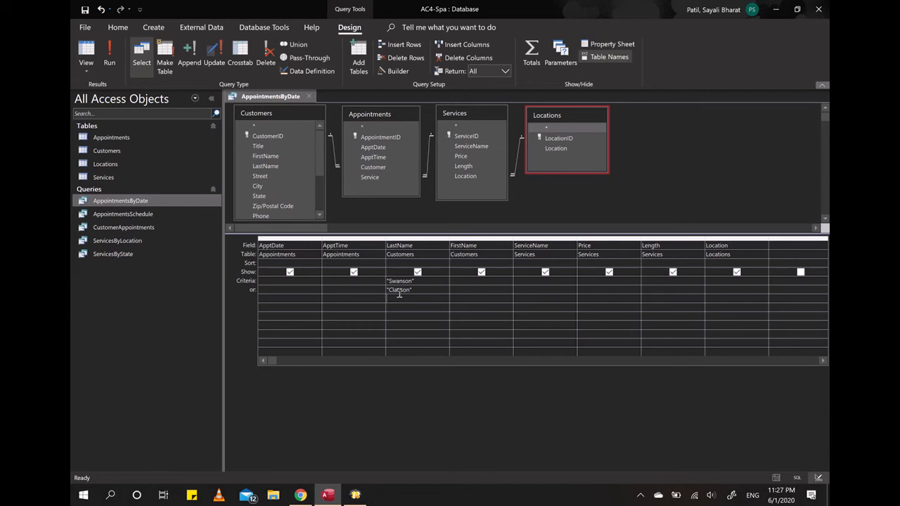
type("Beach")
left_click(417, 310)
left_click(108, 63)
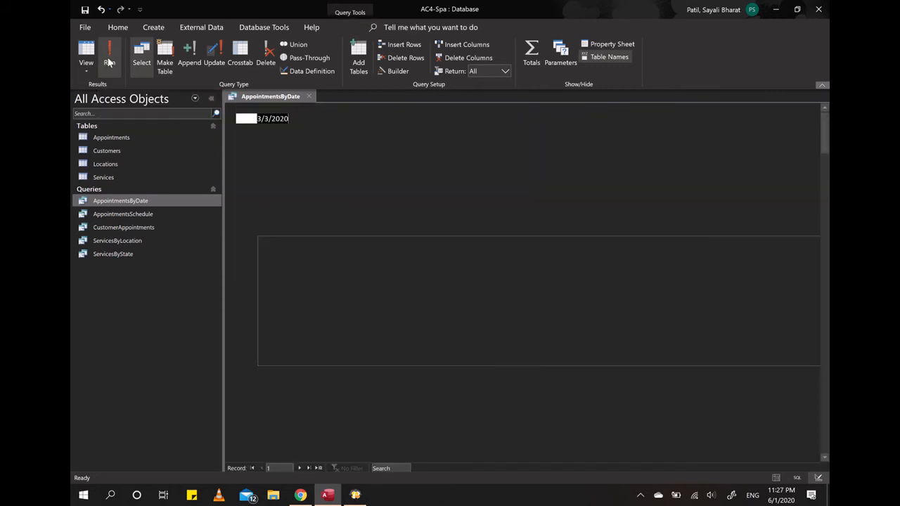
scroll(403, 213, "down", 8)
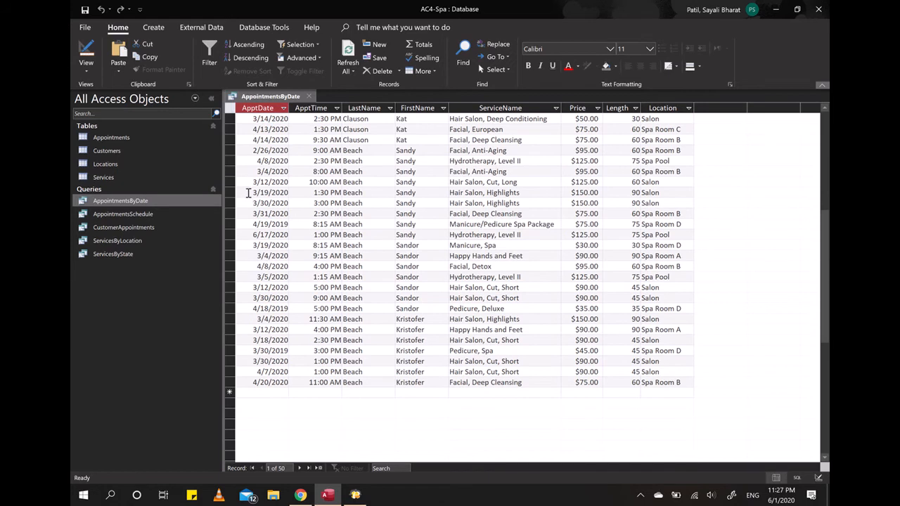
scroll(404, 373, "up", 8)
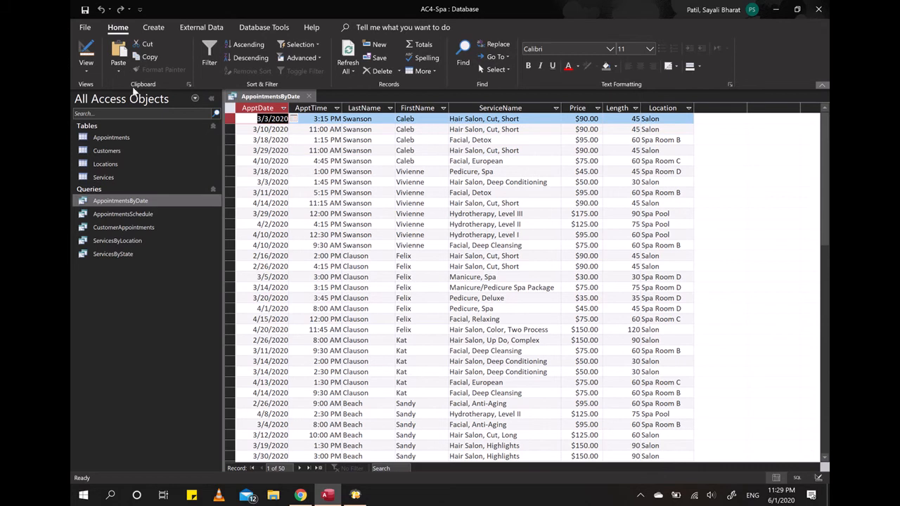
- Return to Design view and delete the second and third last-name criteria, keeping only the first one for LastName
left_click(85, 57)
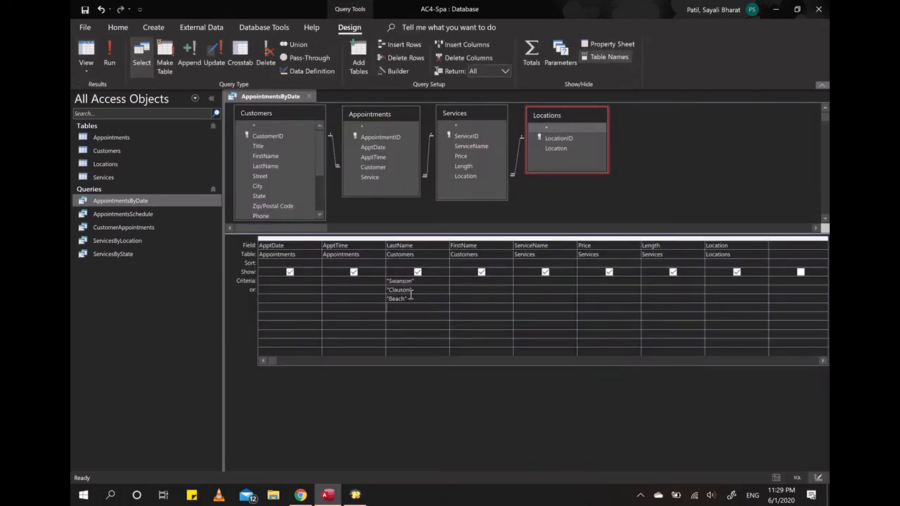
left_click_drag(412, 300, 360, 293)
key("Delete")
left_click_drag(413, 290, 352, 280)
key("Delete")
- Set Spa Pool as the Location criterion in the or row, below the Criteria row, and run the query
type("Spa")
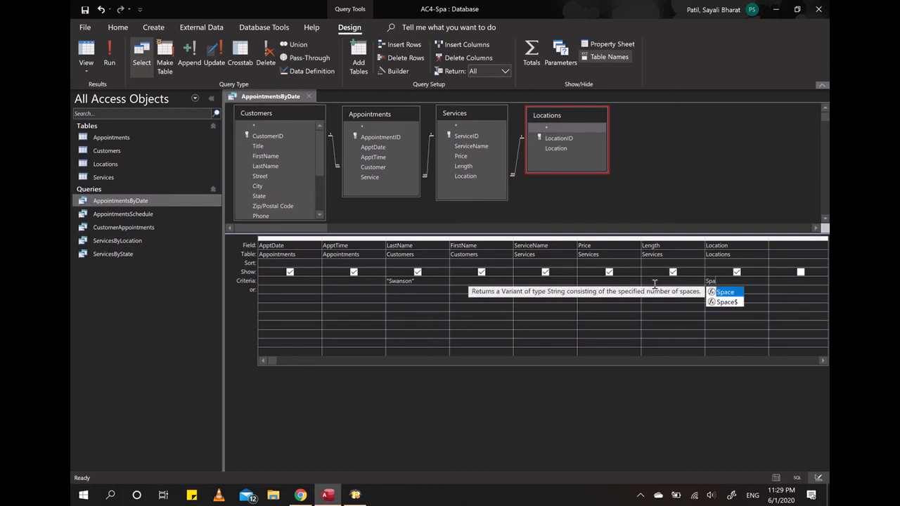
type(" Pool")
key("Down")
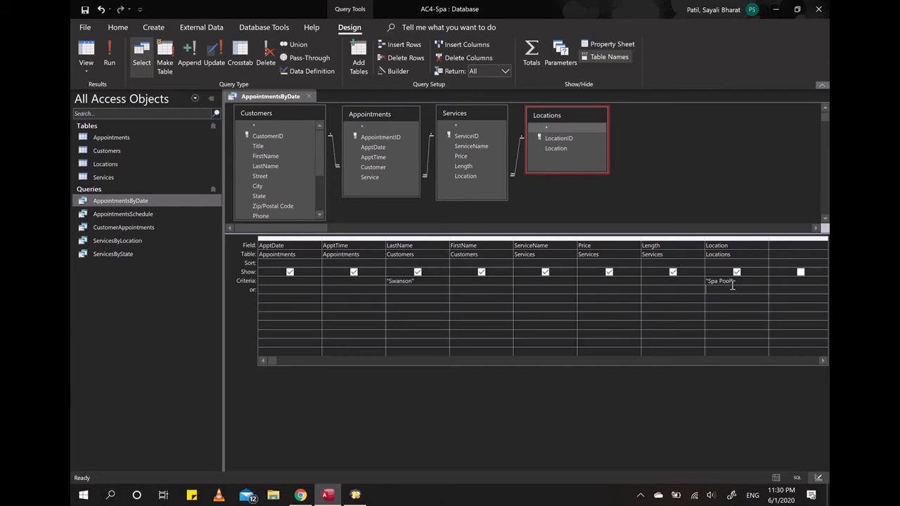
left_click_drag(736, 281, 688, 283)
key("Delete")
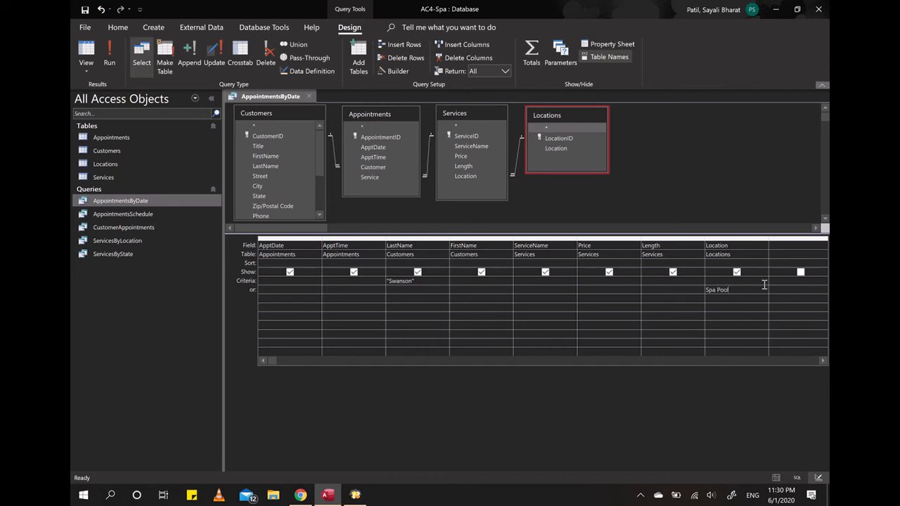
left_click(109, 56)
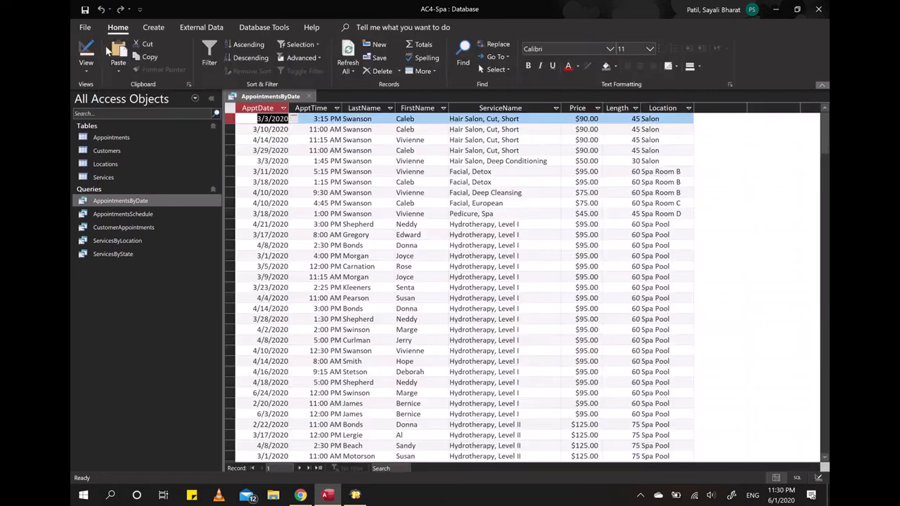
- Examine the query results for appointments that match either the customer's last name or the Spa Pool location
scroll(561, 225, "down", 6)
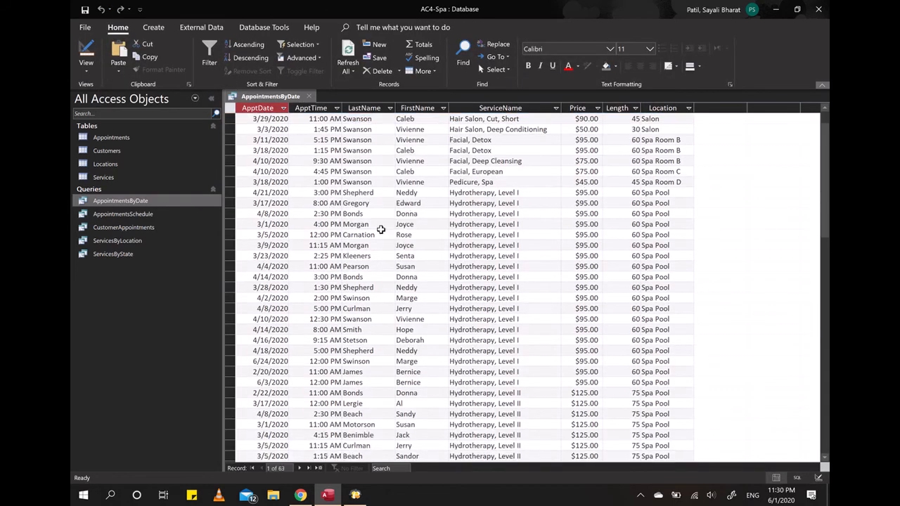
scroll(381, 229, "up", 6)
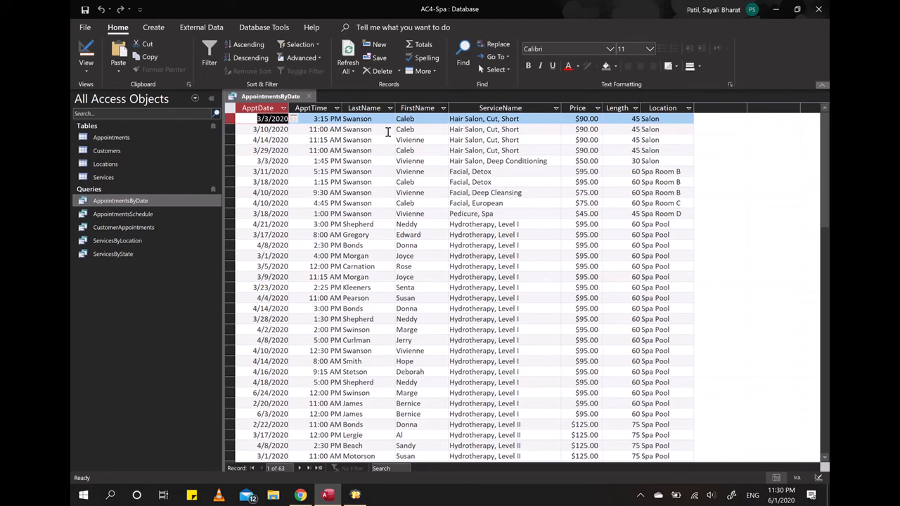
scroll(387, 132, "down", 2)
scroll(388, 132, "up", 2)
scroll(476, 287, "down", 4)
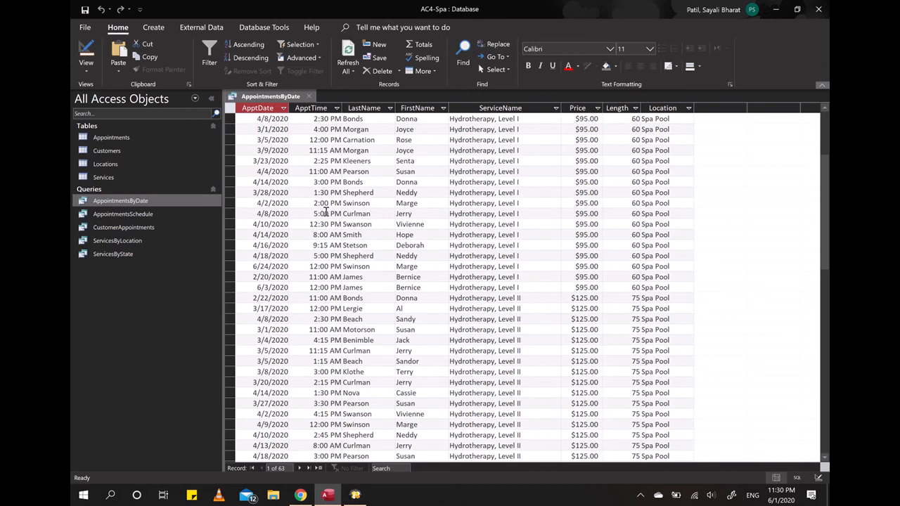
scroll(679, 225, "up", 4)
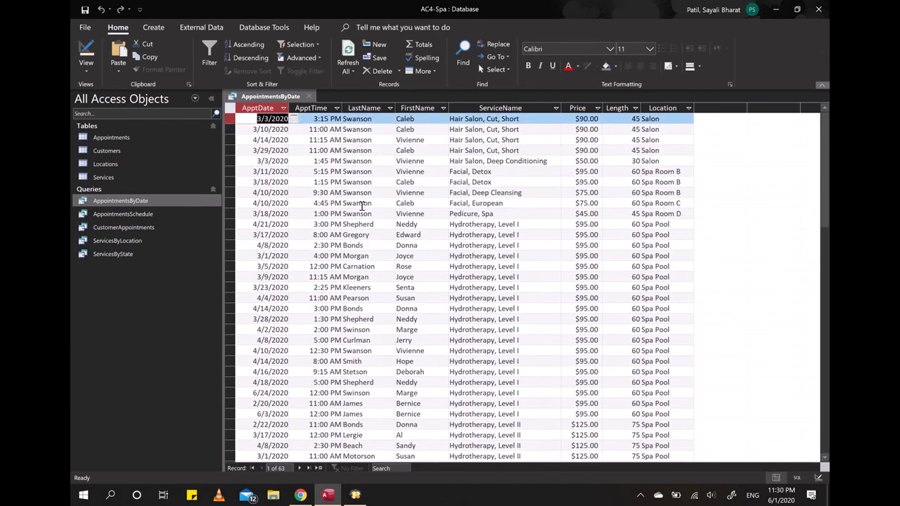
scroll(366, 287, "down", 3)
scroll(366, 287, "up", 3)
scroll(358, 393, "down", 4)
scroll(388, 395, "up", 4)
- In Design view, move the Spa Pool criterion for Location from the or row to the Criteria row and run the query
left_click(86, 50)
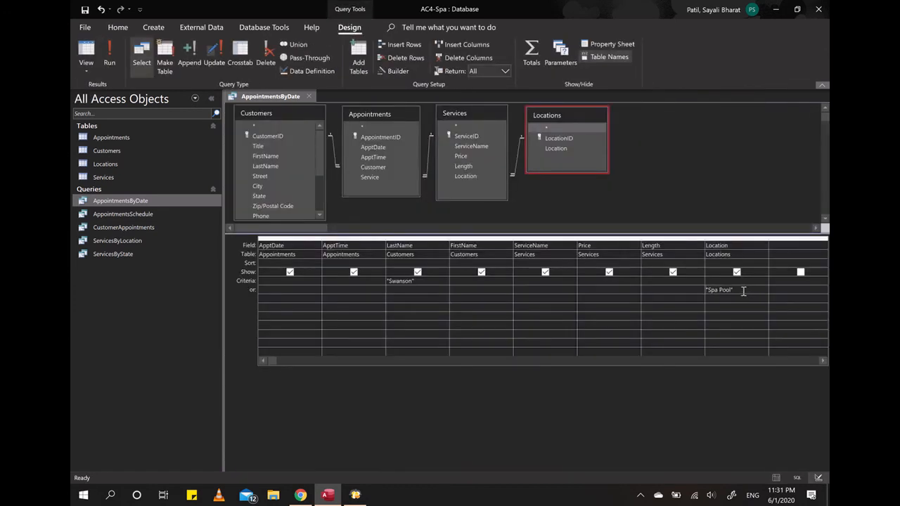
left_click(706, 289)
key("Delete")
type("Spa Pool")
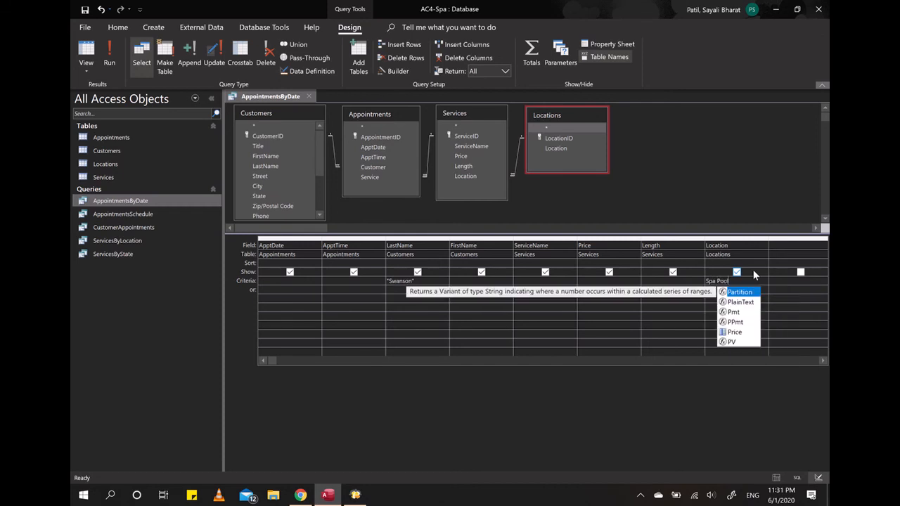
key("Escape")
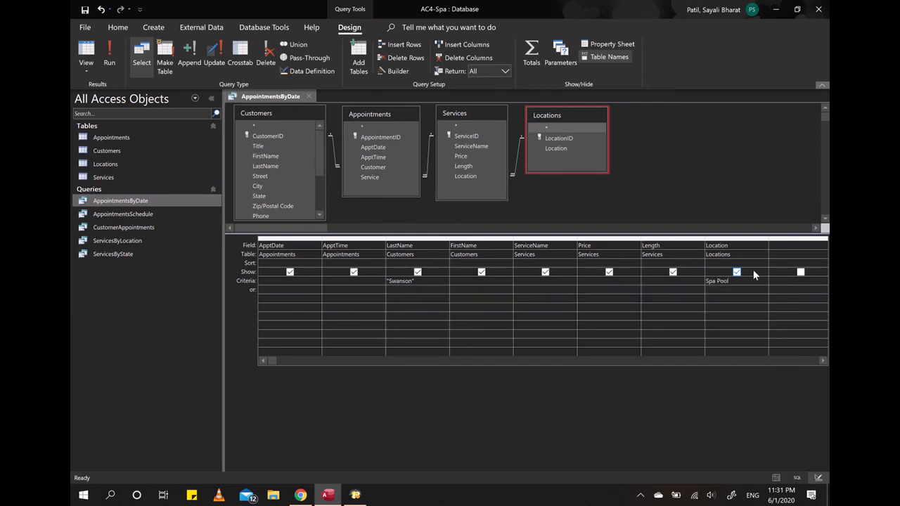
left_click(726, 297)
left_click(109, 56)
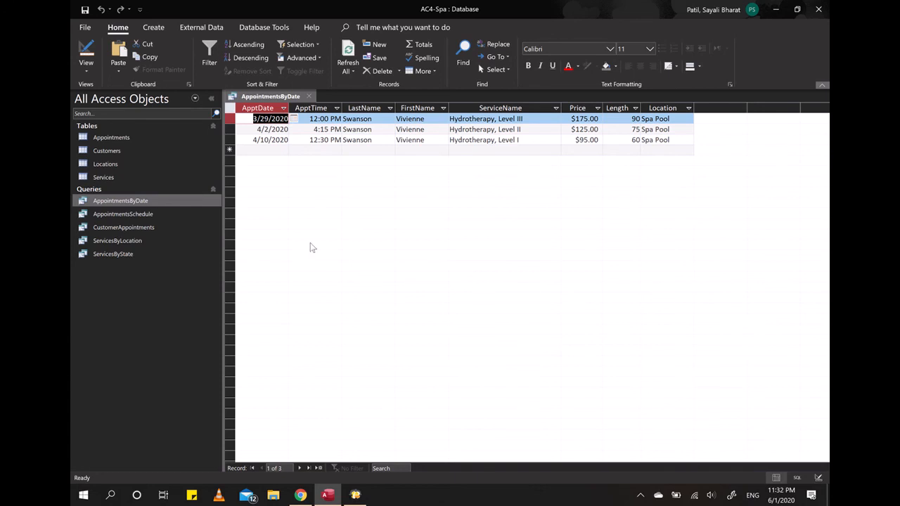
- Return to Design view, enter >60 as the Length criterion in the or row, and run the query
left_click(86, 53)
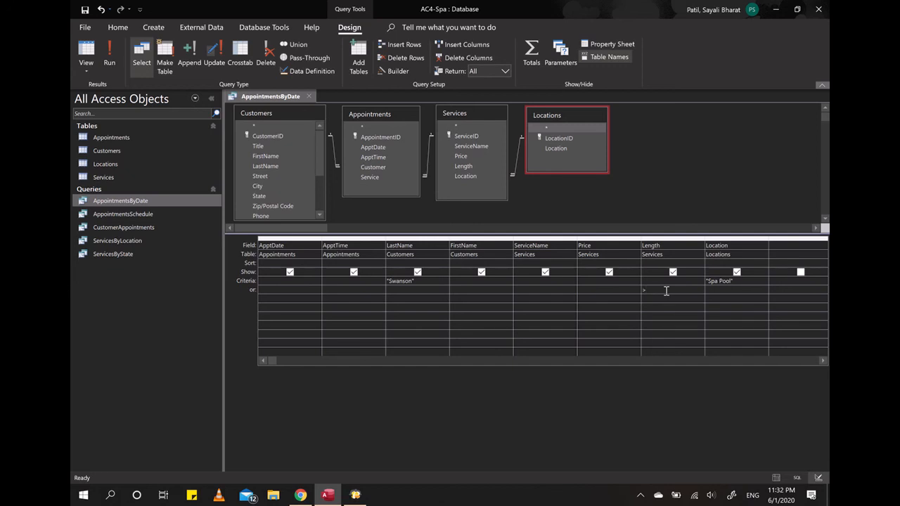
type("35")
key("BackSpace")
key("BackSpace")
type("60")
left_click(387, 280)
left_click(707, 281)
left_click(646, 290)
left_click(658, 282)
left_click_drag(654, 291, 642, 289)
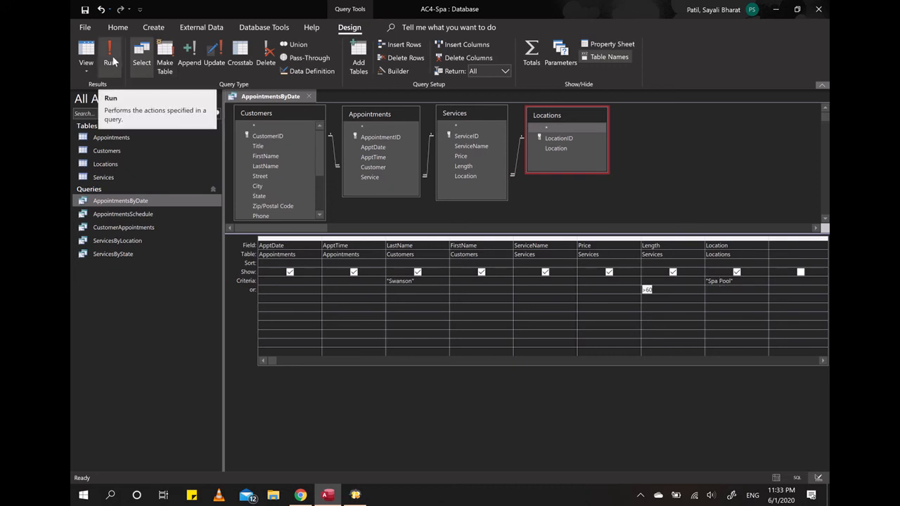
left_click(110, 62)
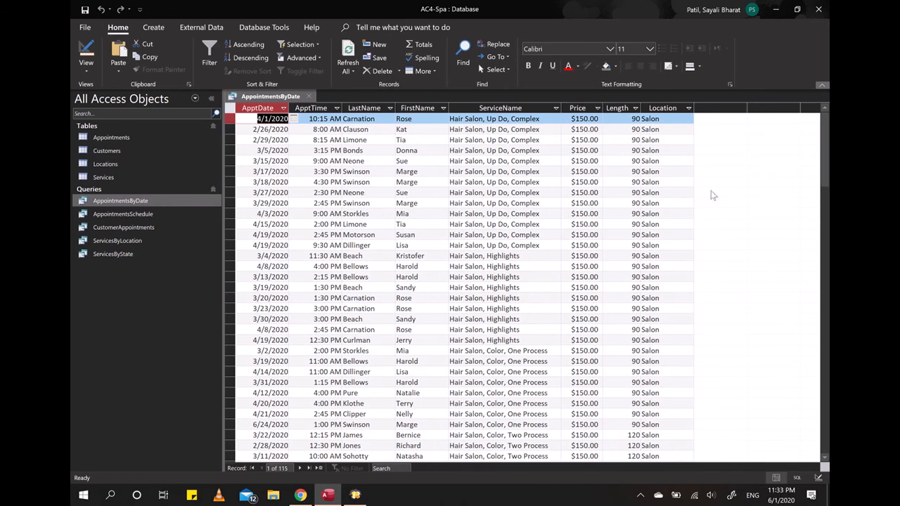
- Check the filter values available for the Length column and close the list without applying a filter
left_click(636, 108)
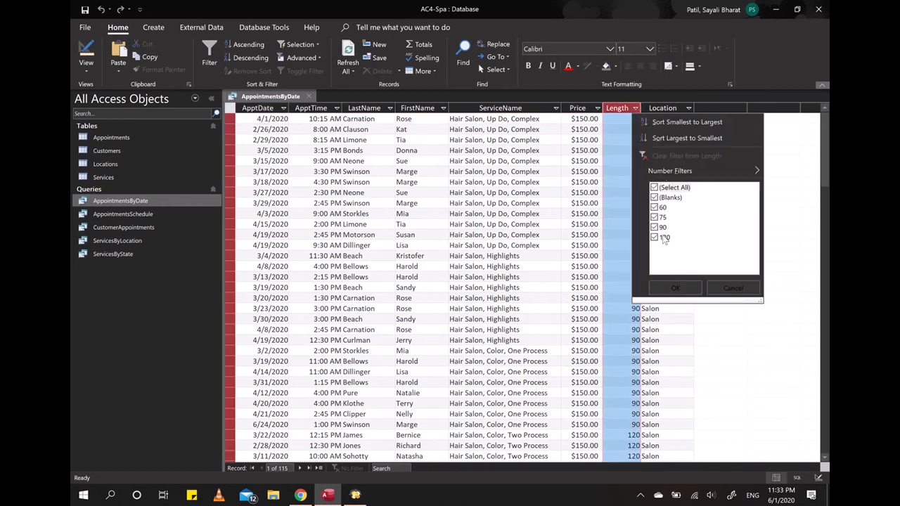
left_click(807, 161)
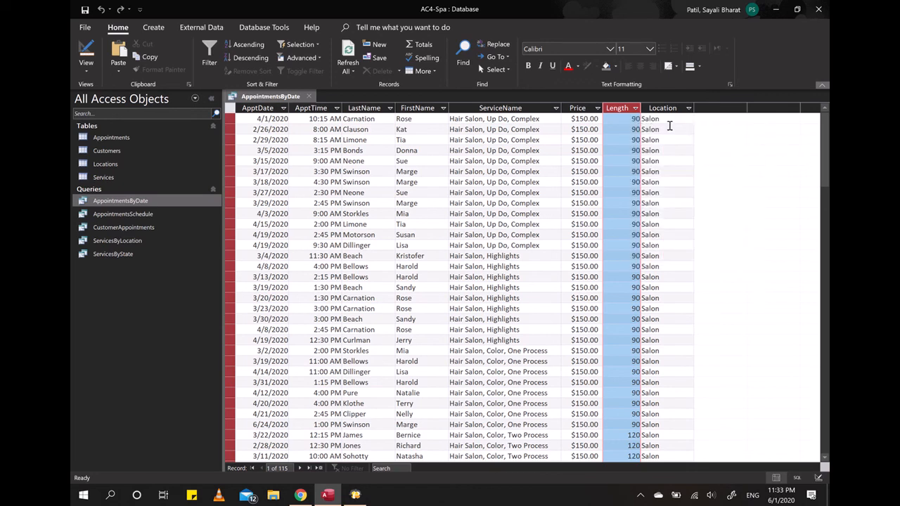
left_click(668, 127)
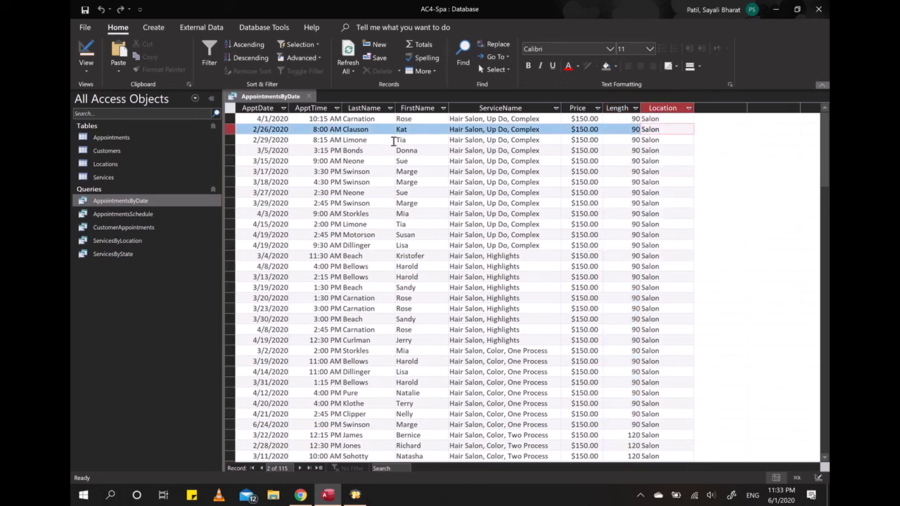
- Examine the last name, length and location of the returned appointments, and return the query to Design view
scroll(372, 215, "down", 5)
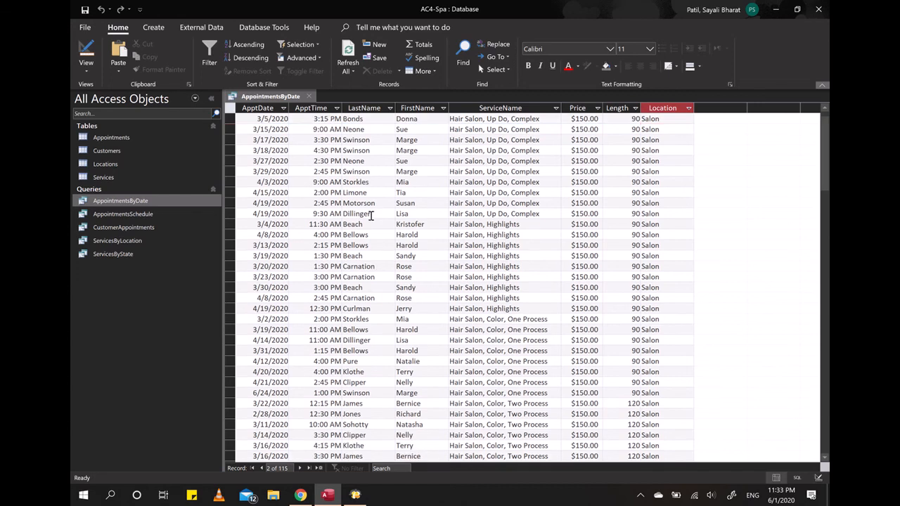
scroll(387, 215, "down", 10)
scroll(633, 302, "up", 10)
scroll(670, 319, "down", 8)
scroll(675, 317, "up", 13)
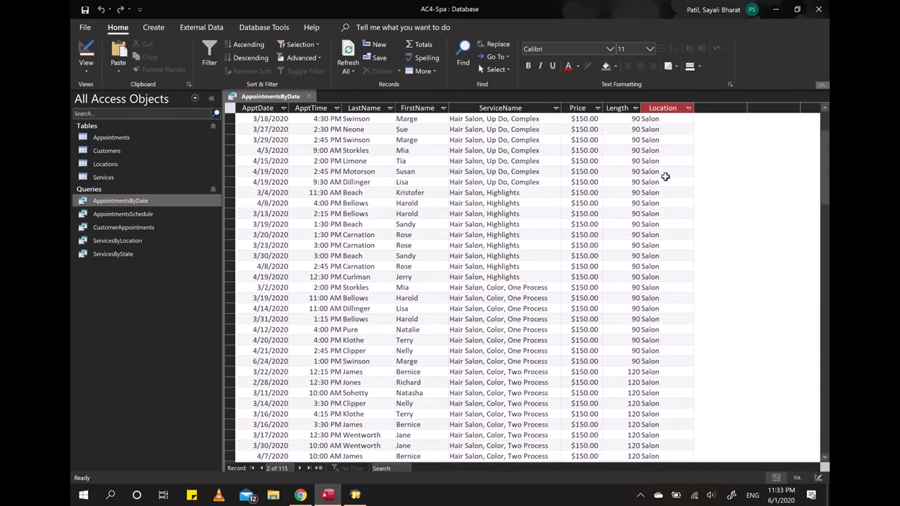
scroll(654, 246, "down", 6)
scroll(680, 292, "down", 20)
scroll(665, 316, "up", 13)
scroll(665, 316, "up", 15)
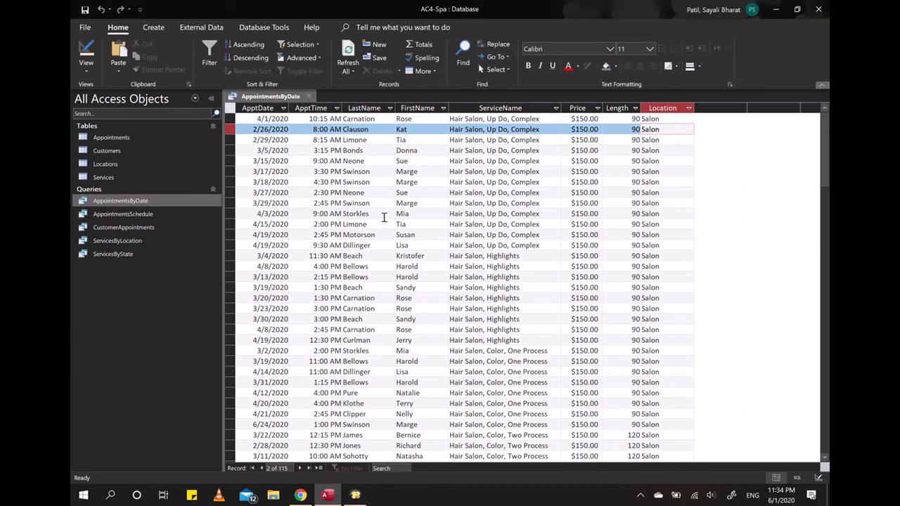
left_click(88, 52)
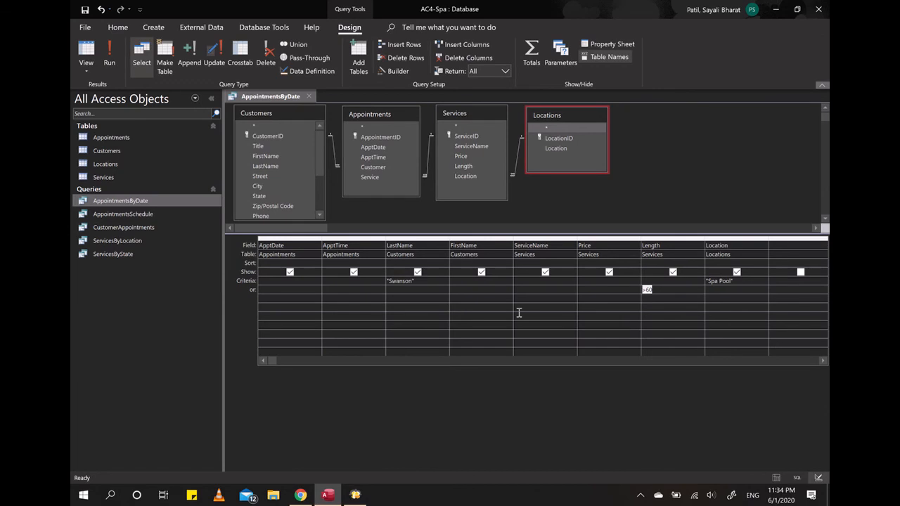